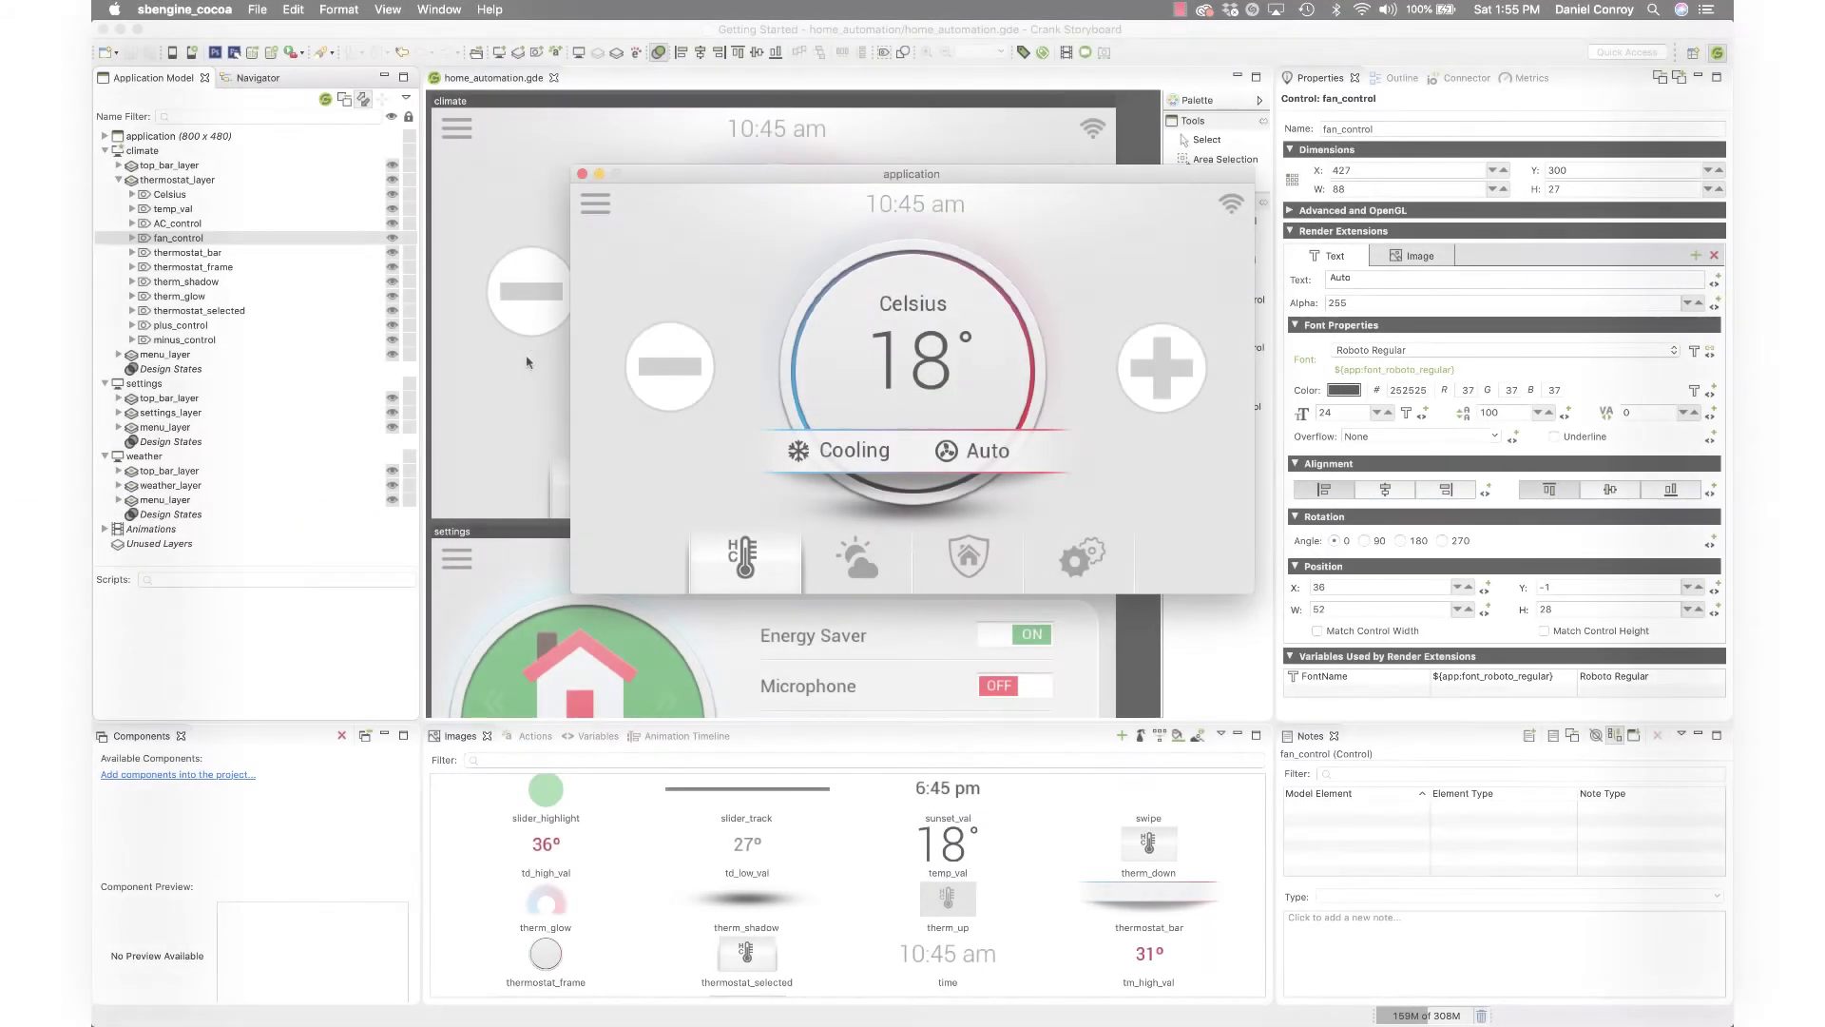
In the simulator, lower the thermostat temperature twice, then raise it once
left_click(644, 368)
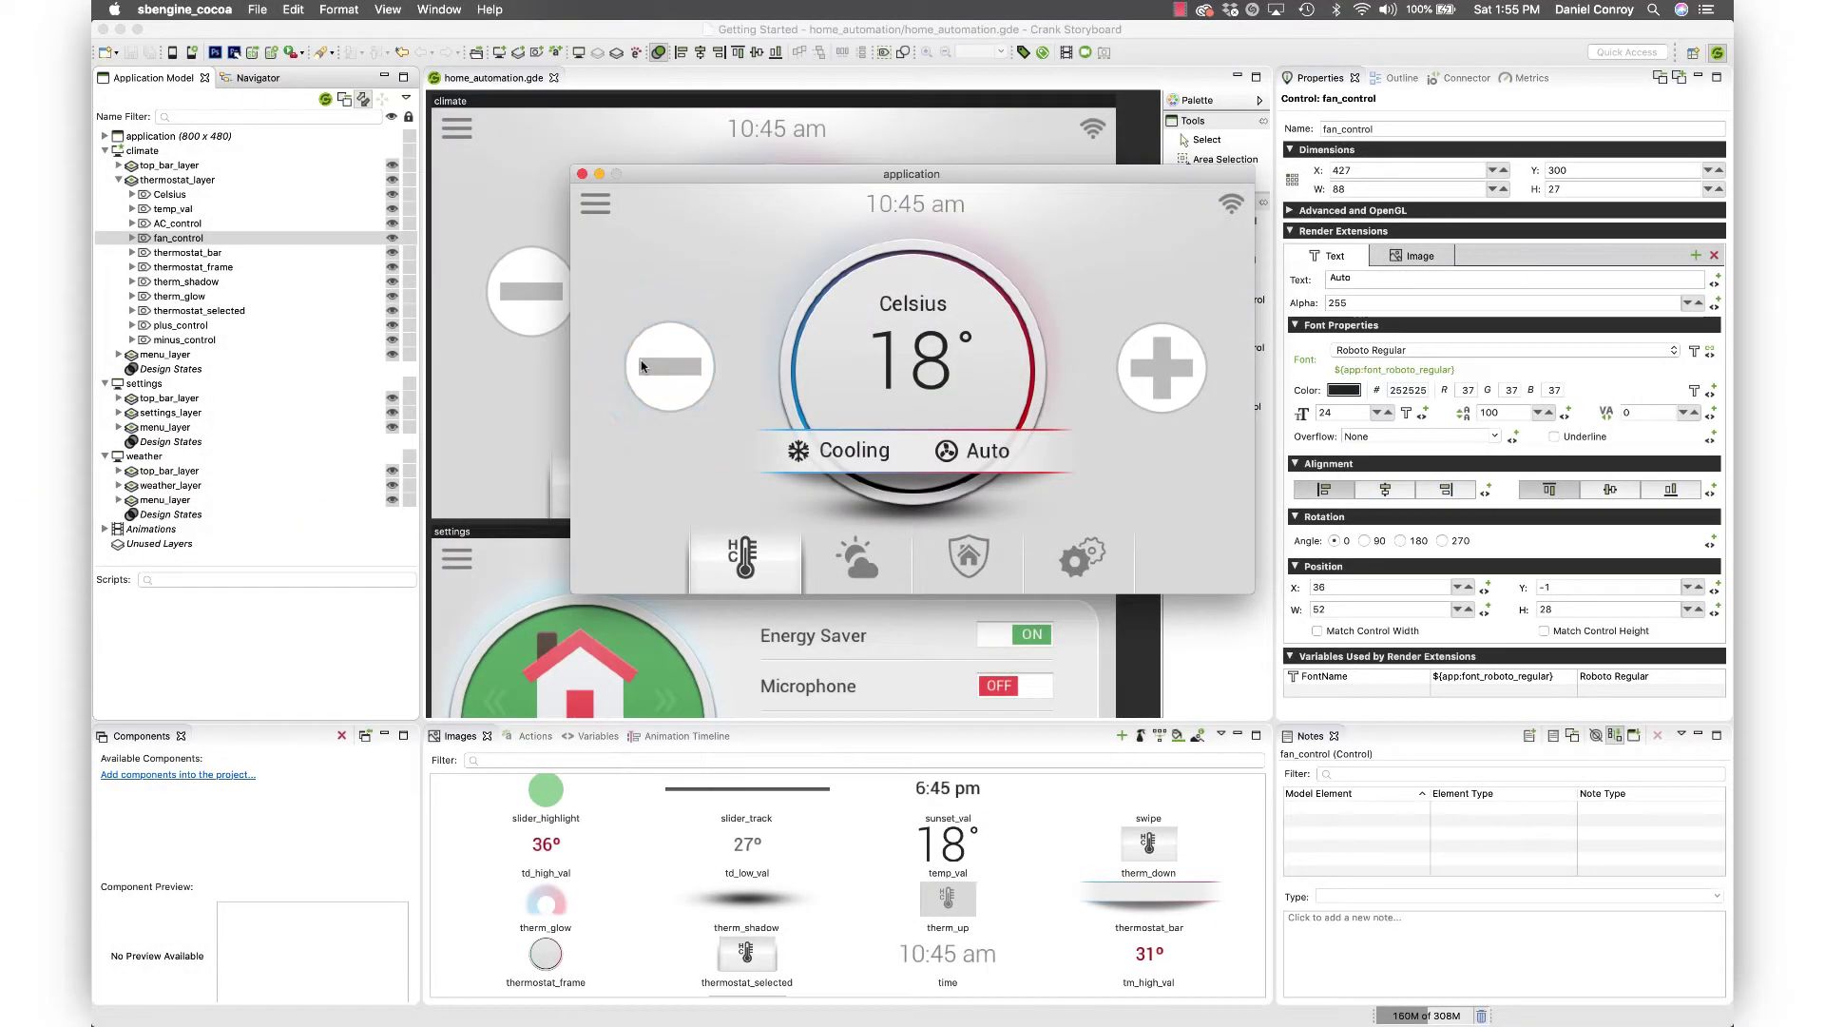
left_click(643, 368)
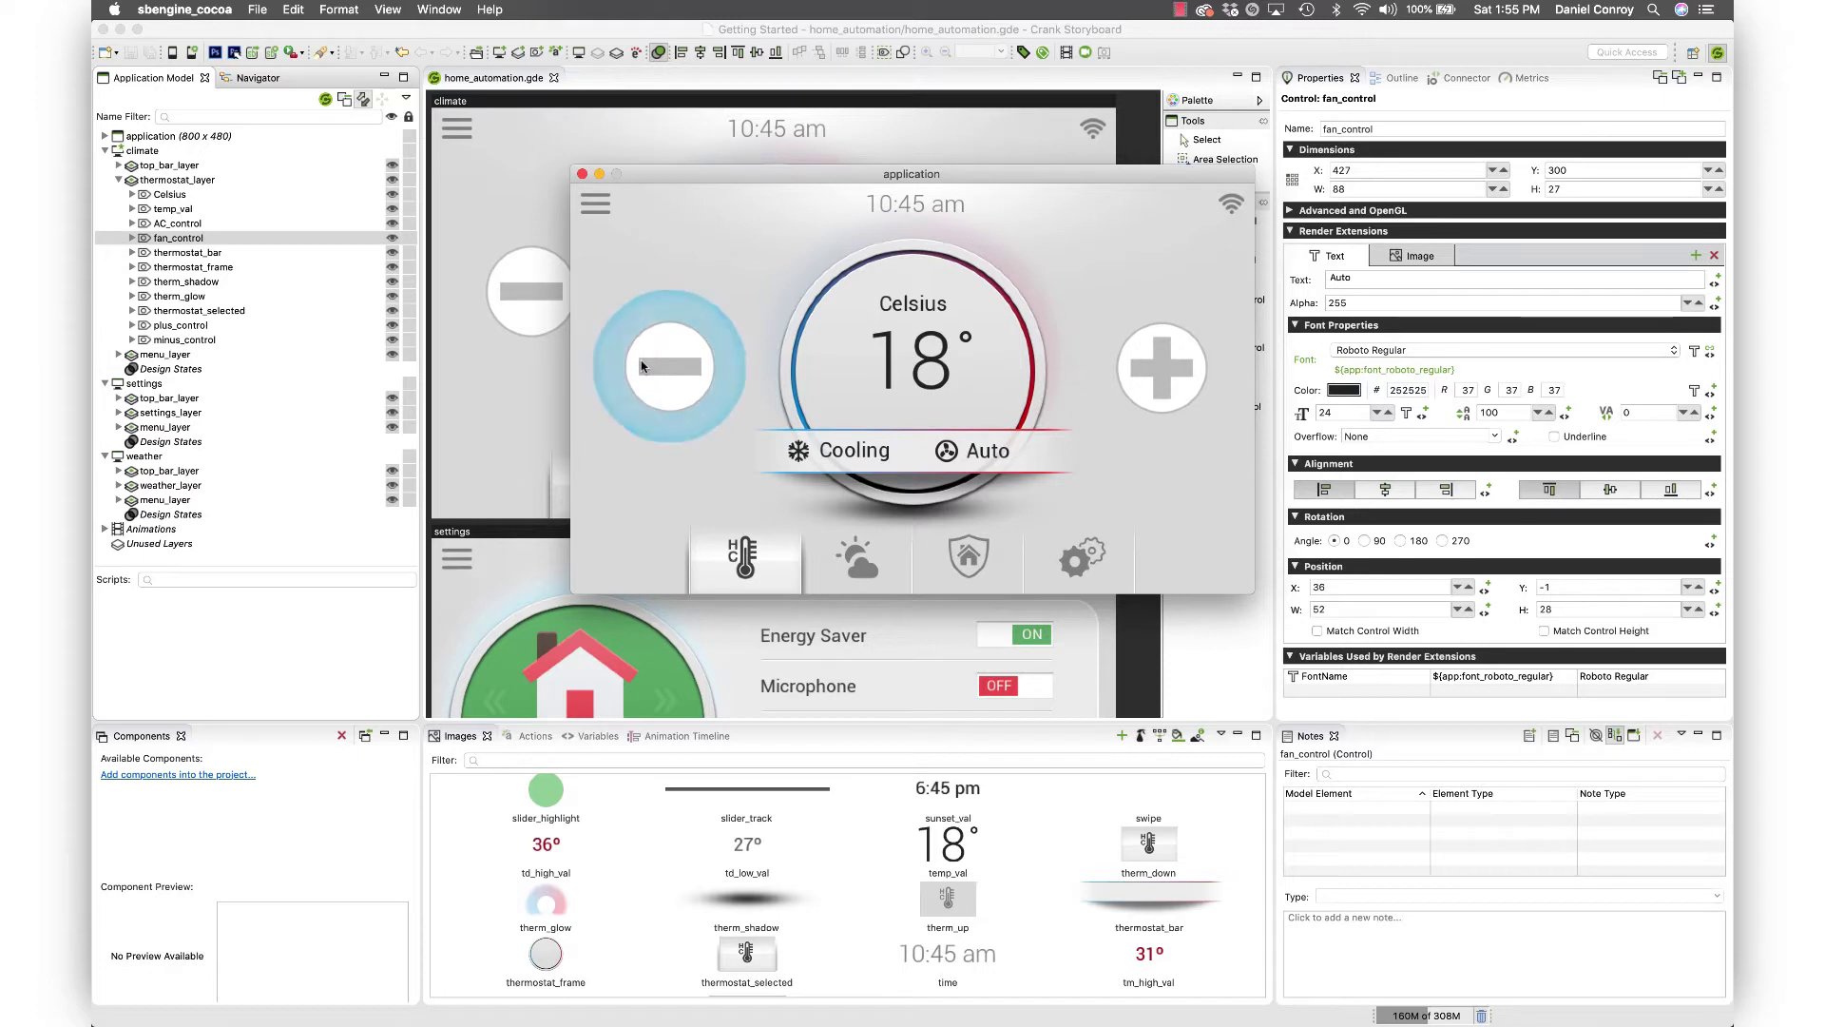
left_click(1167, 371)
View the home settings and weather screens, then close the simulator
left_click(1081, 557)
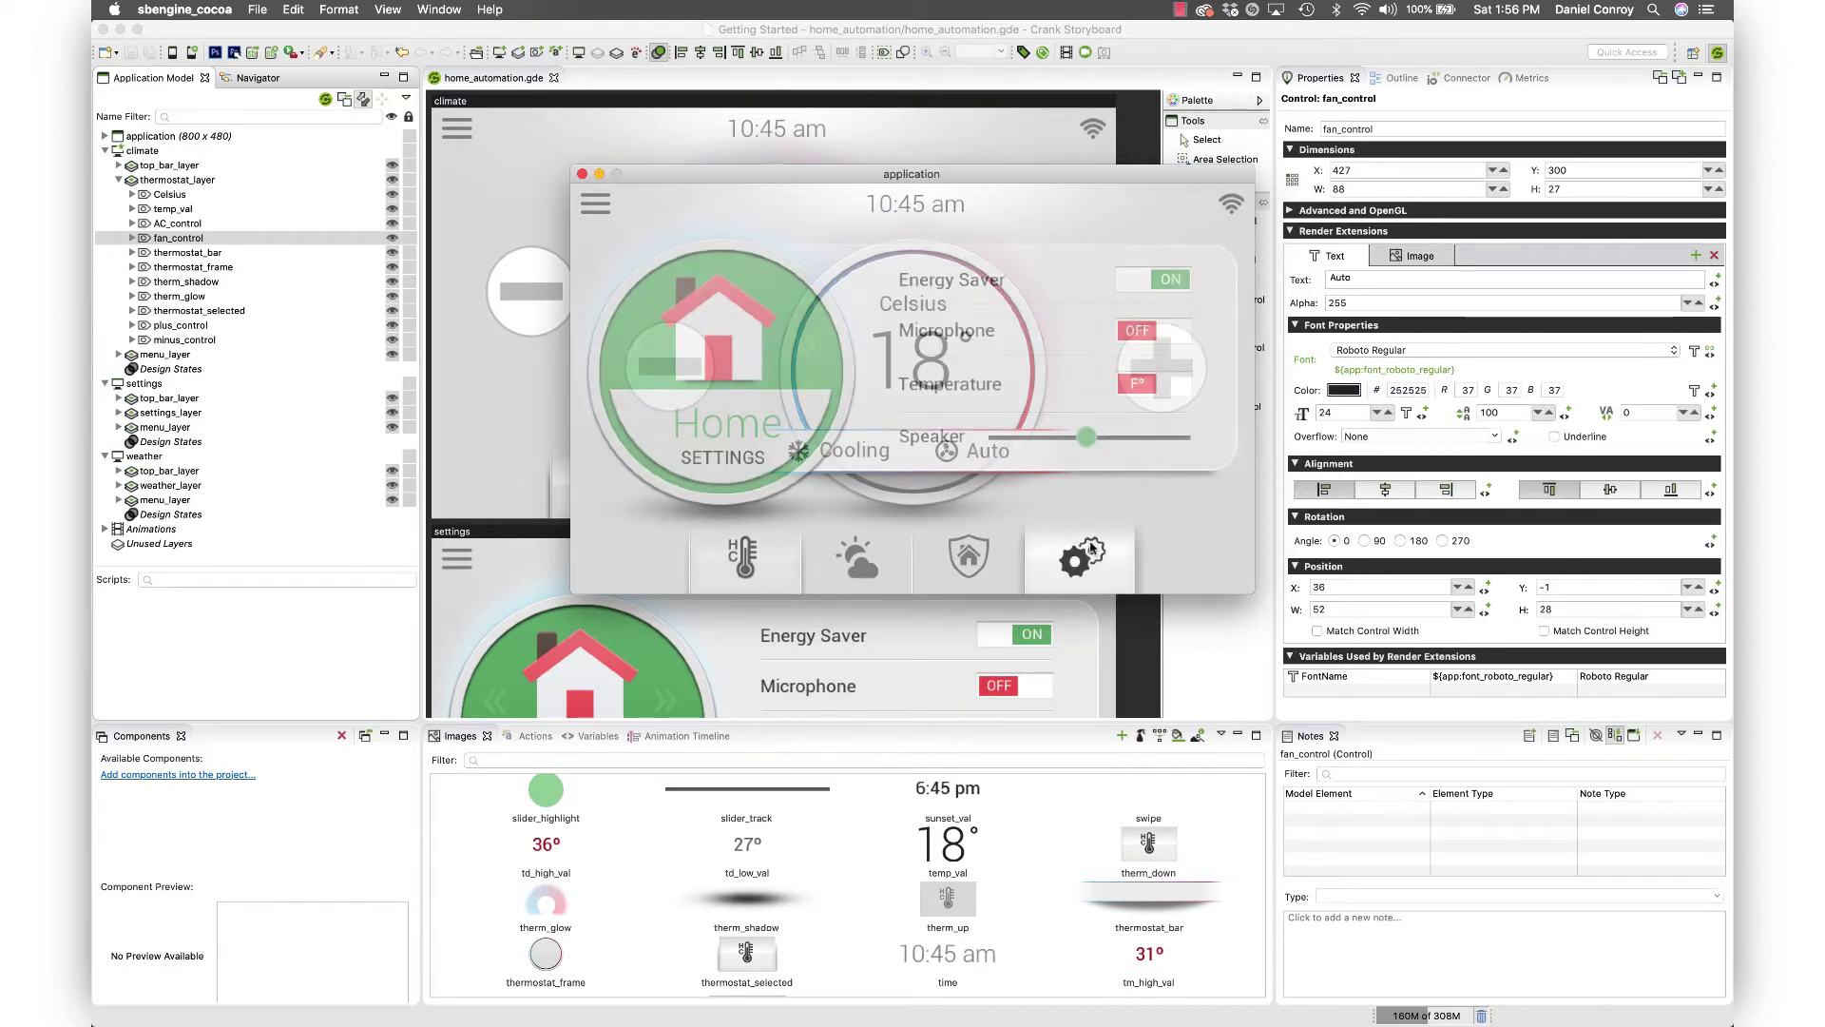
left_click(853, 559)
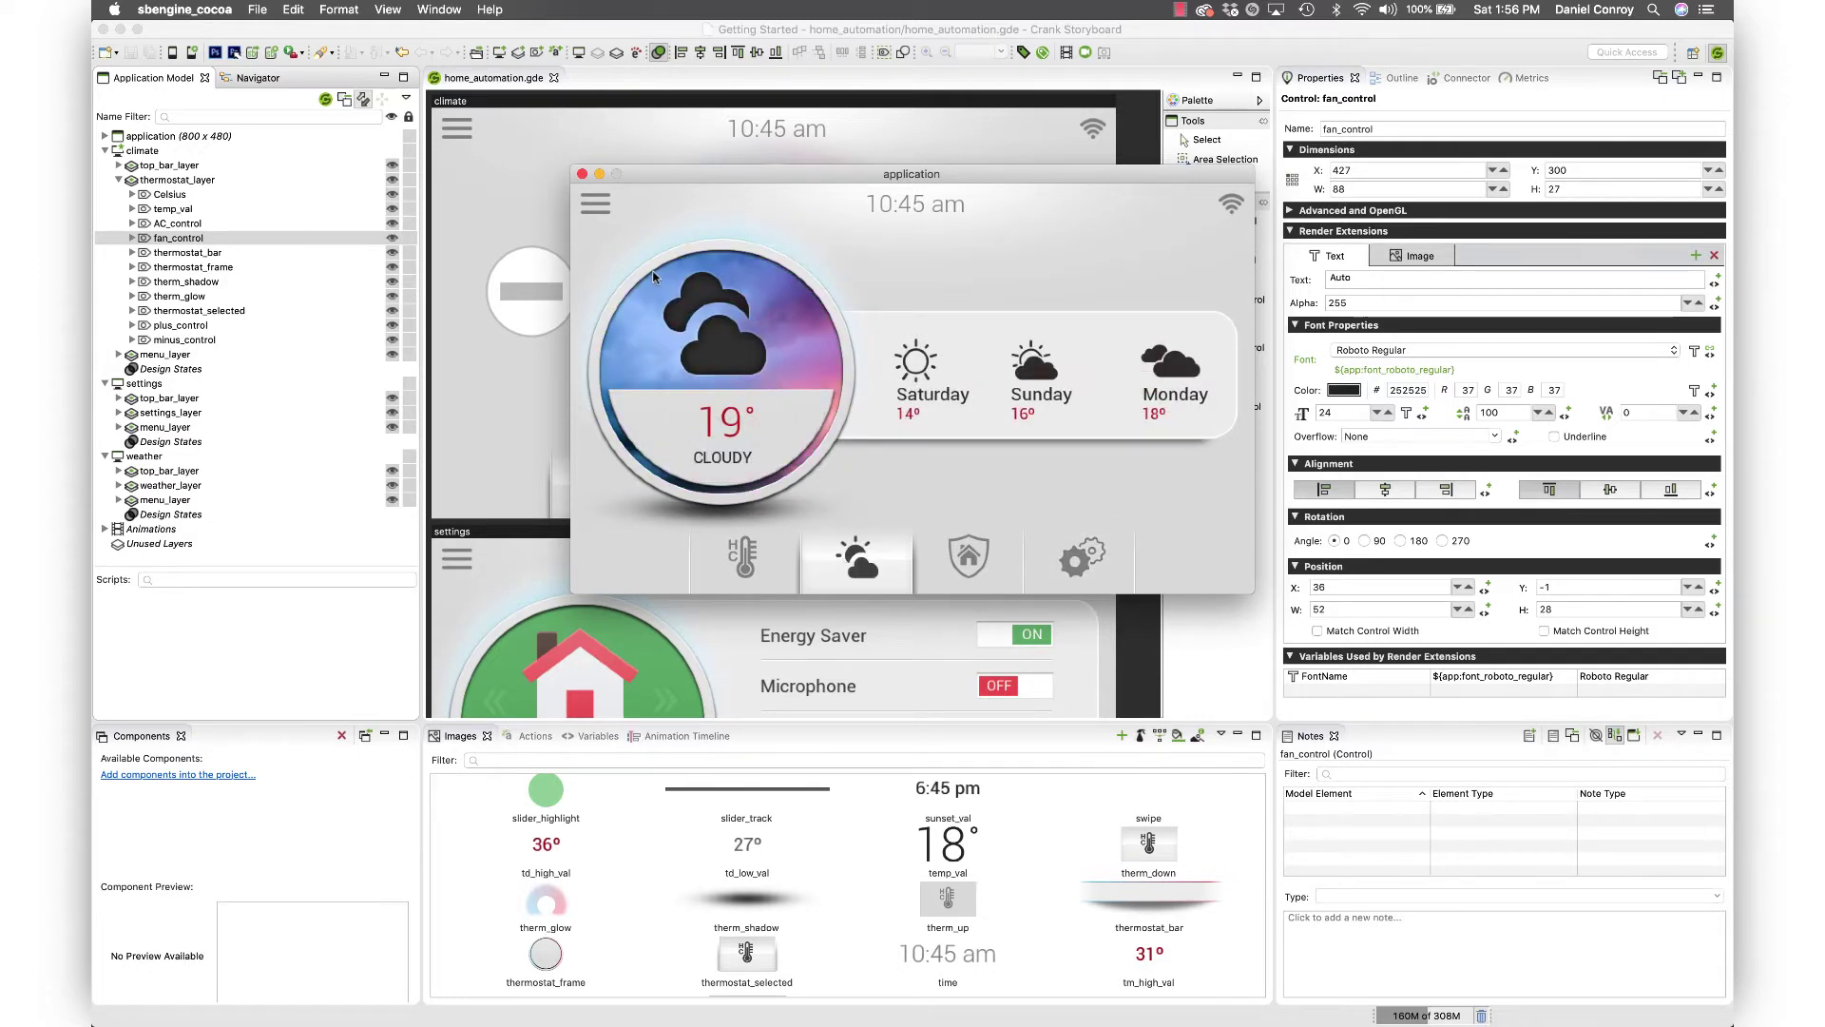
left_click(583, 175)
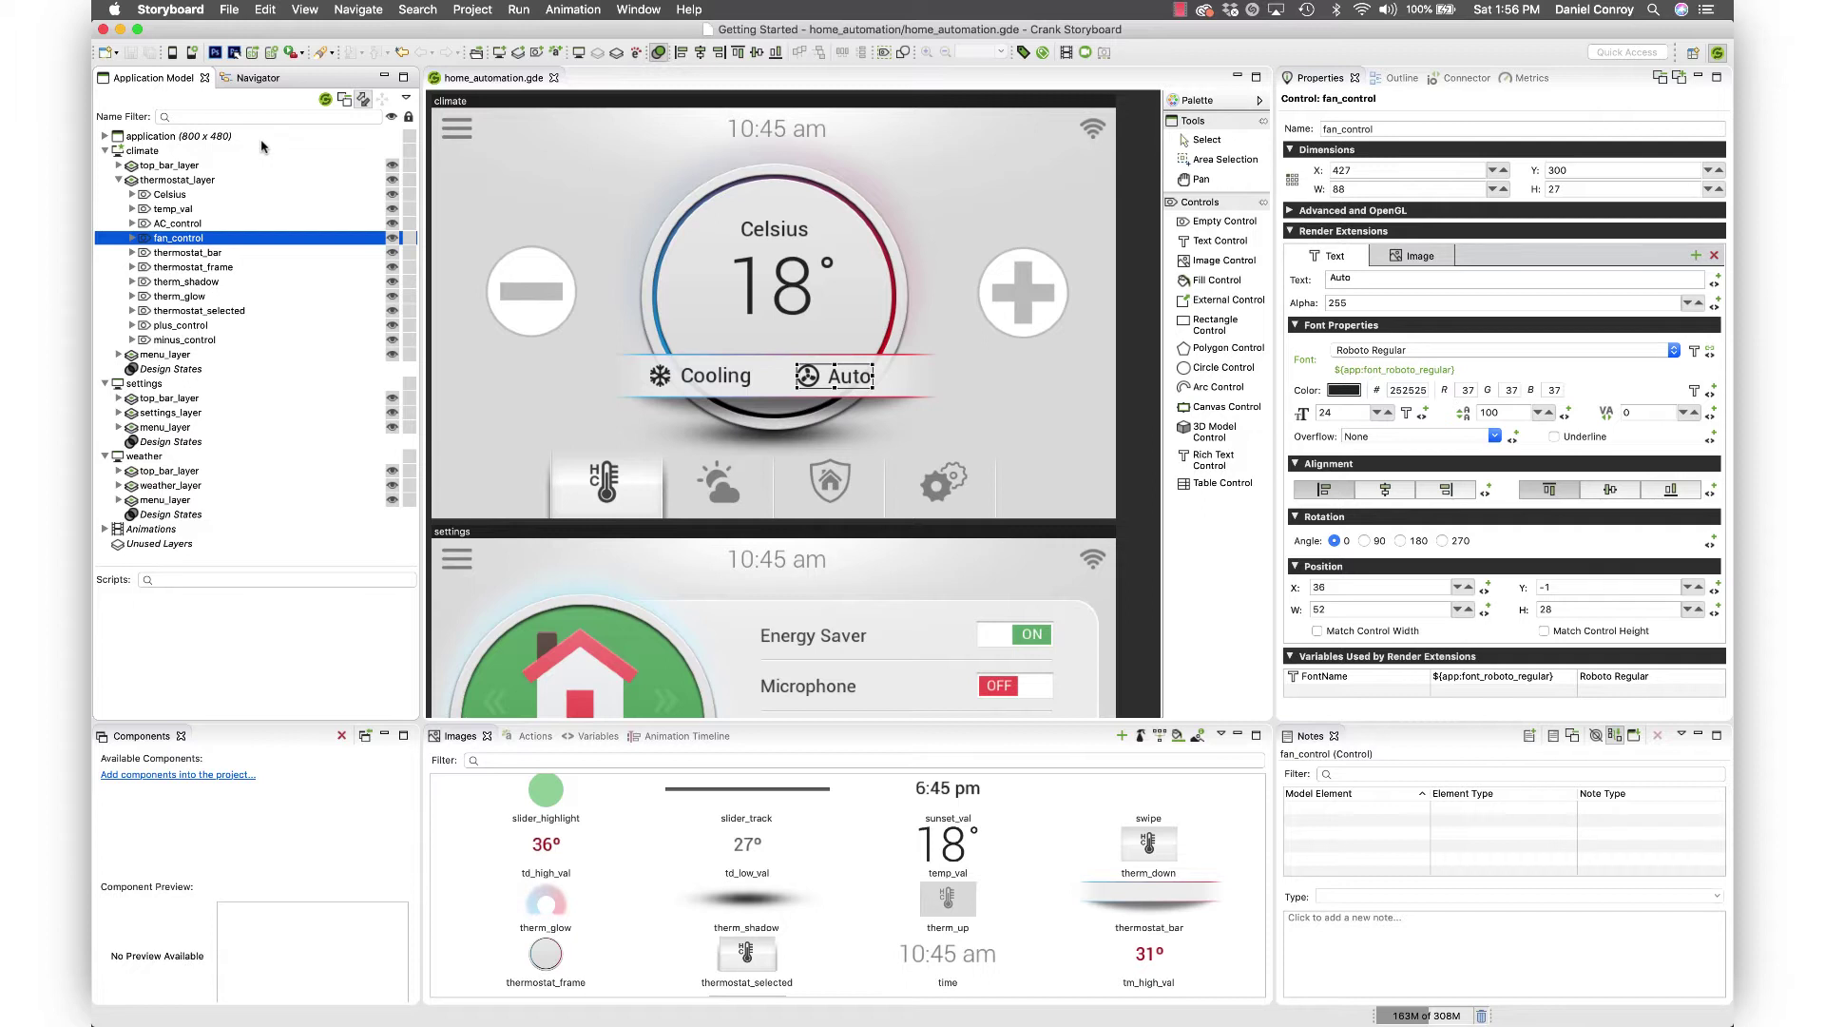
Show the project files in the Navigator and open home_automation.gde's context menu
left_click(259, 84)
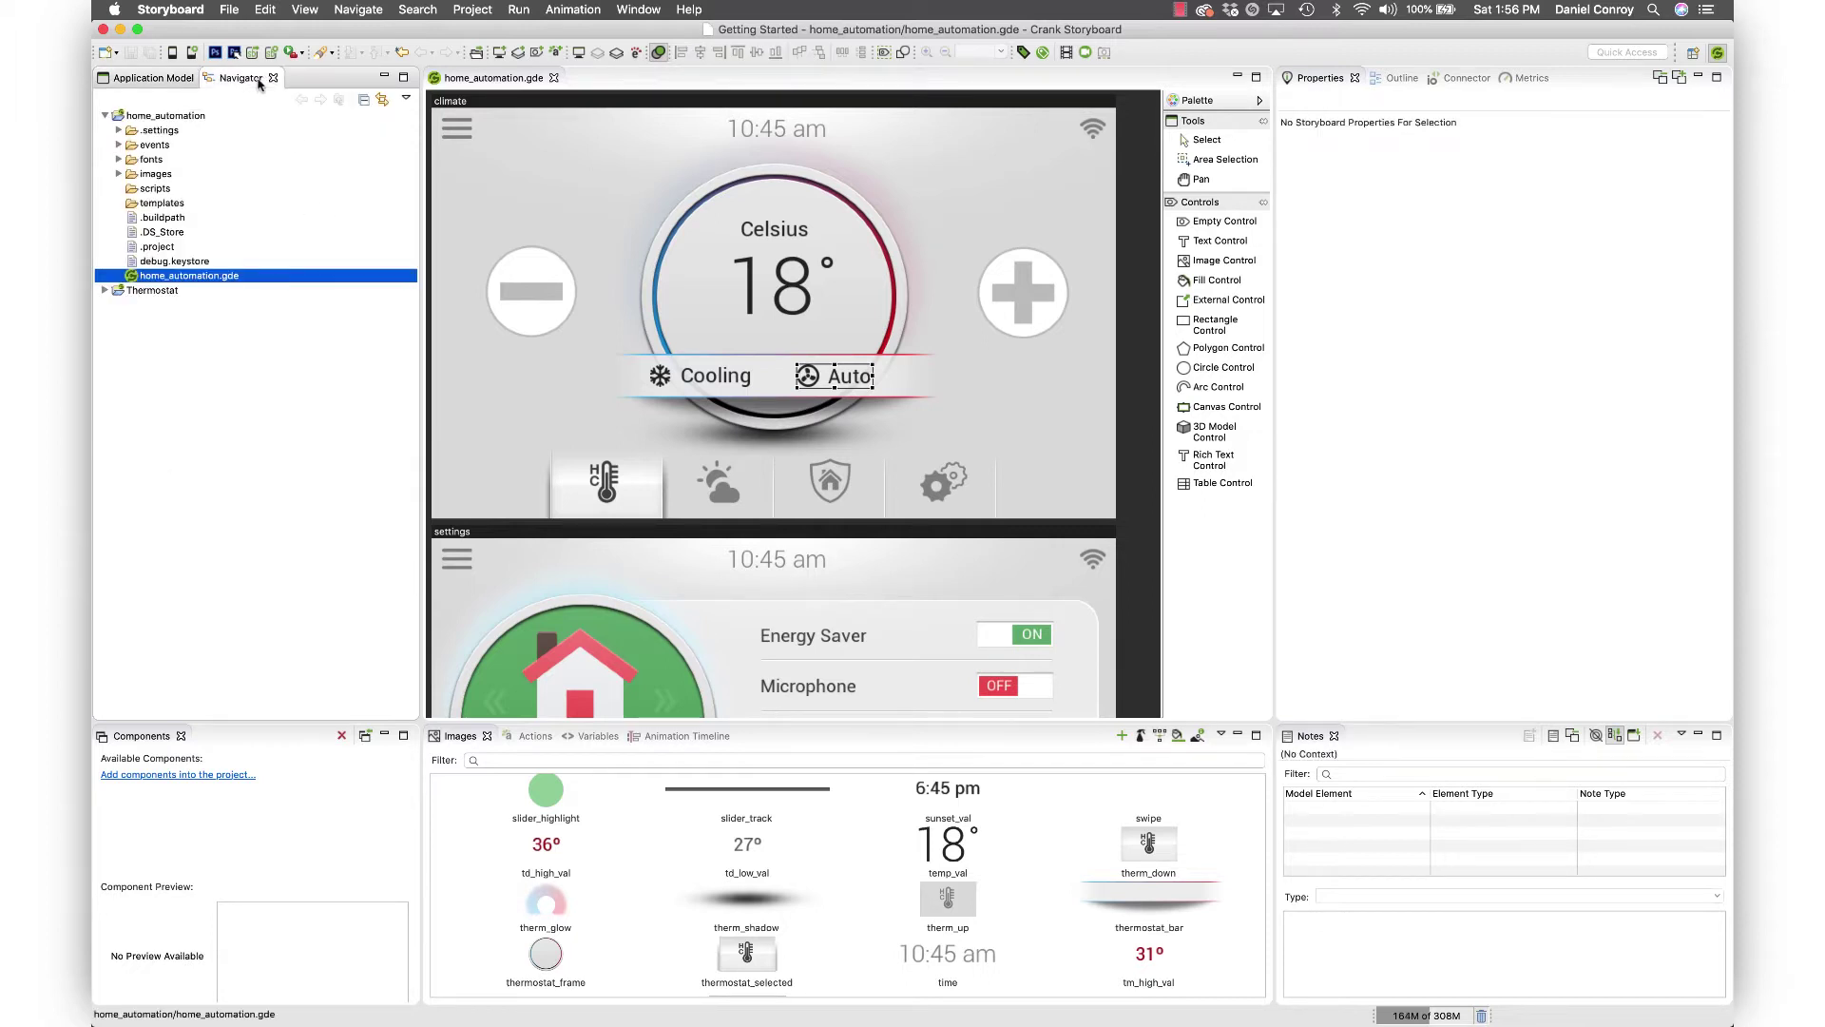
right_click(206, 279)
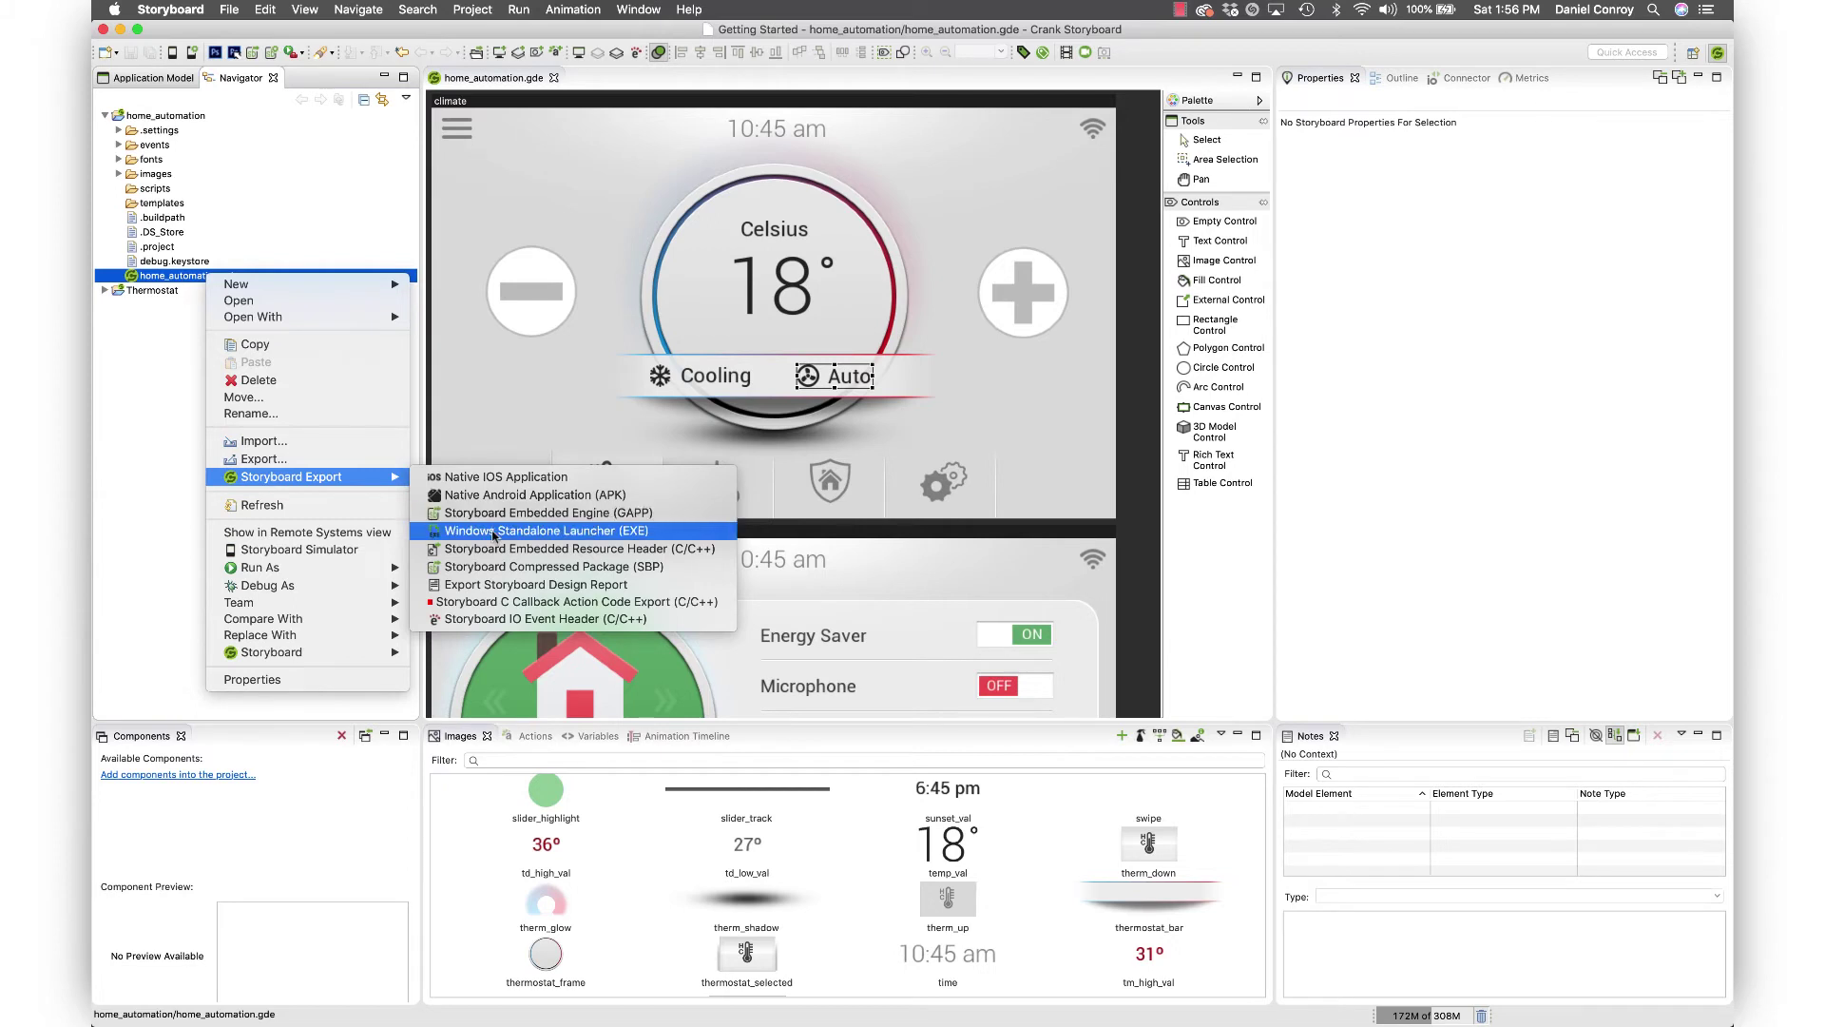
Dismiss the file's menu and open the home_automation project's context menu
left_click(133, 331)
left_click(157, 115)
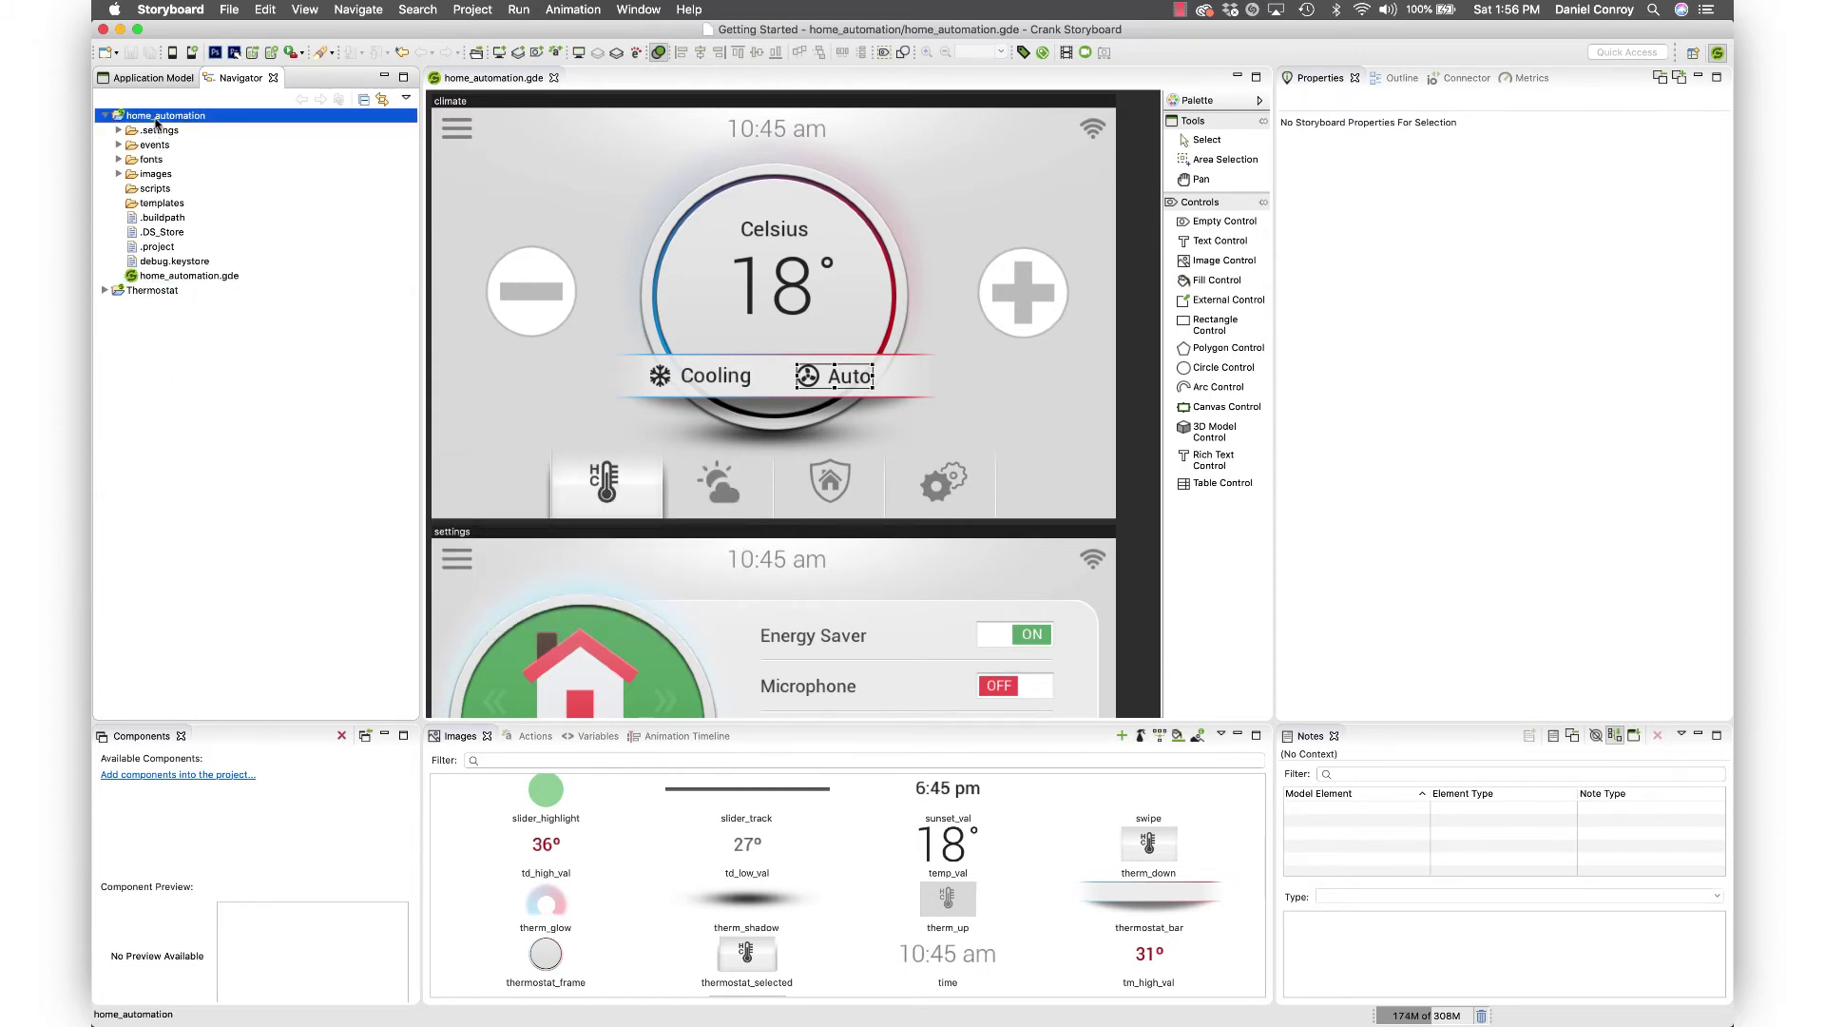
right_click(157, 118)
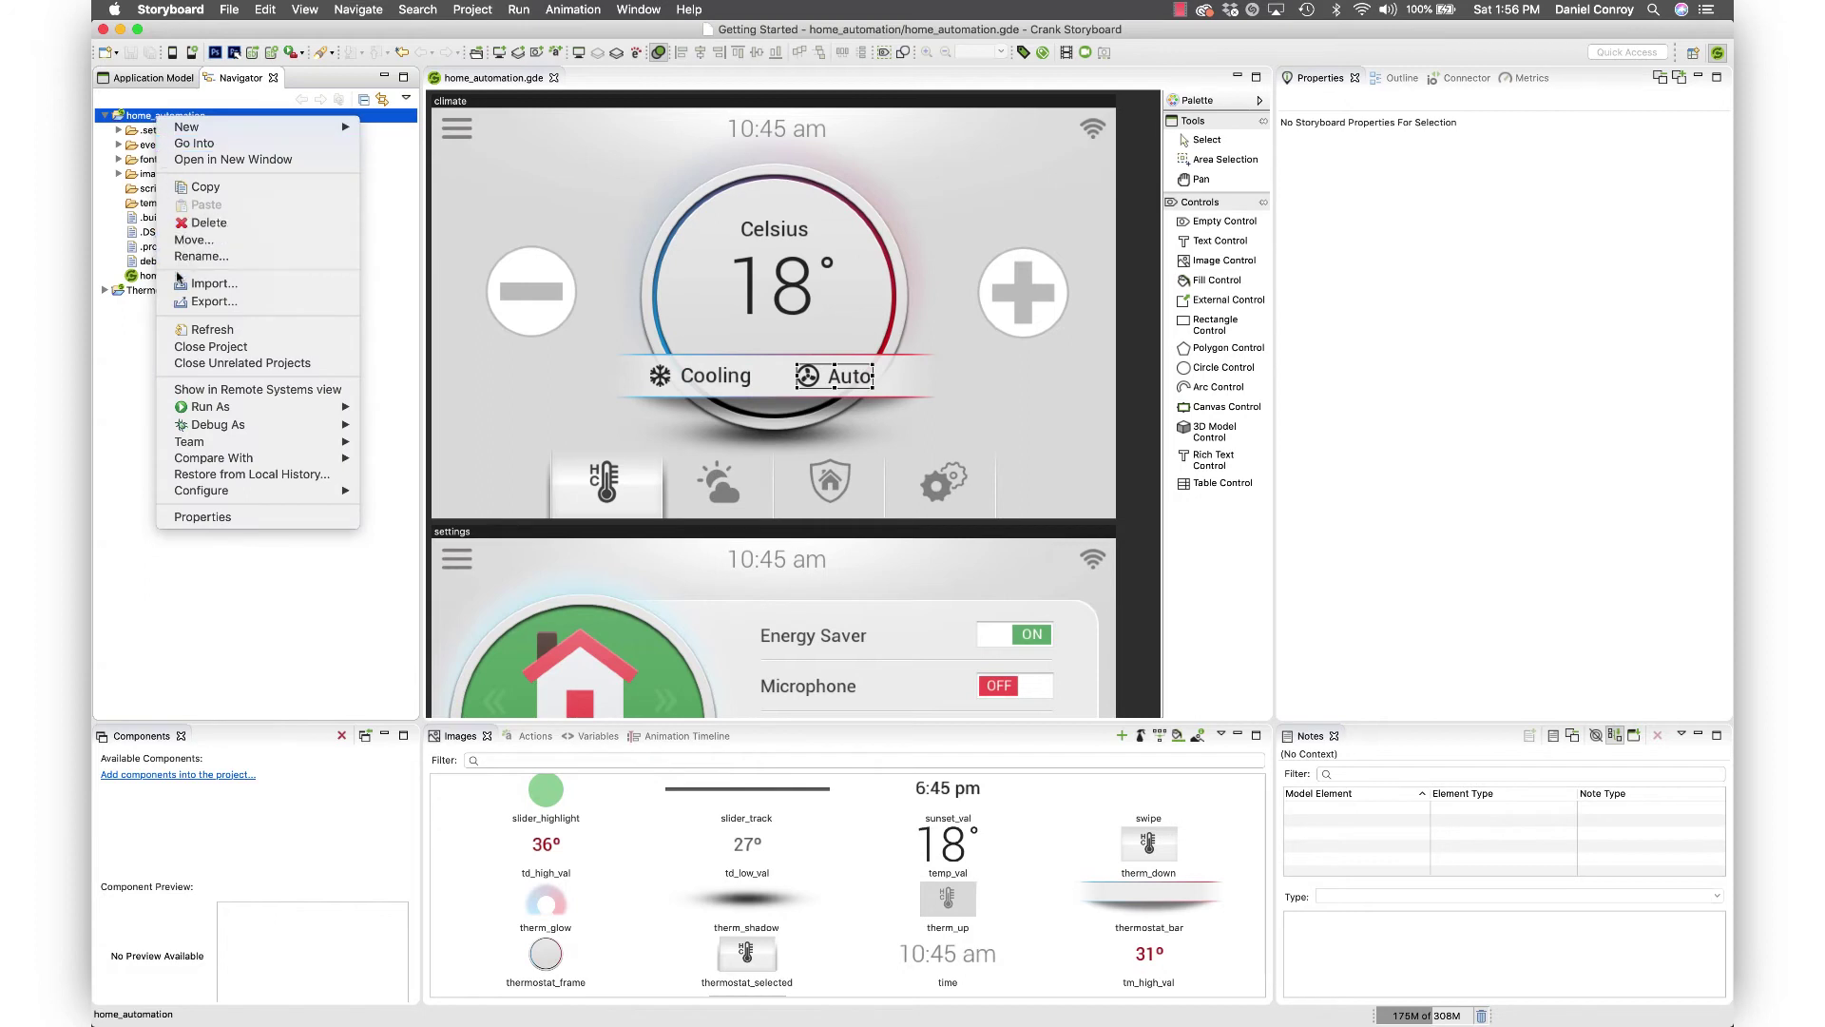
Start the Export wizard and choose General > Archive File
left_click(207, 302)
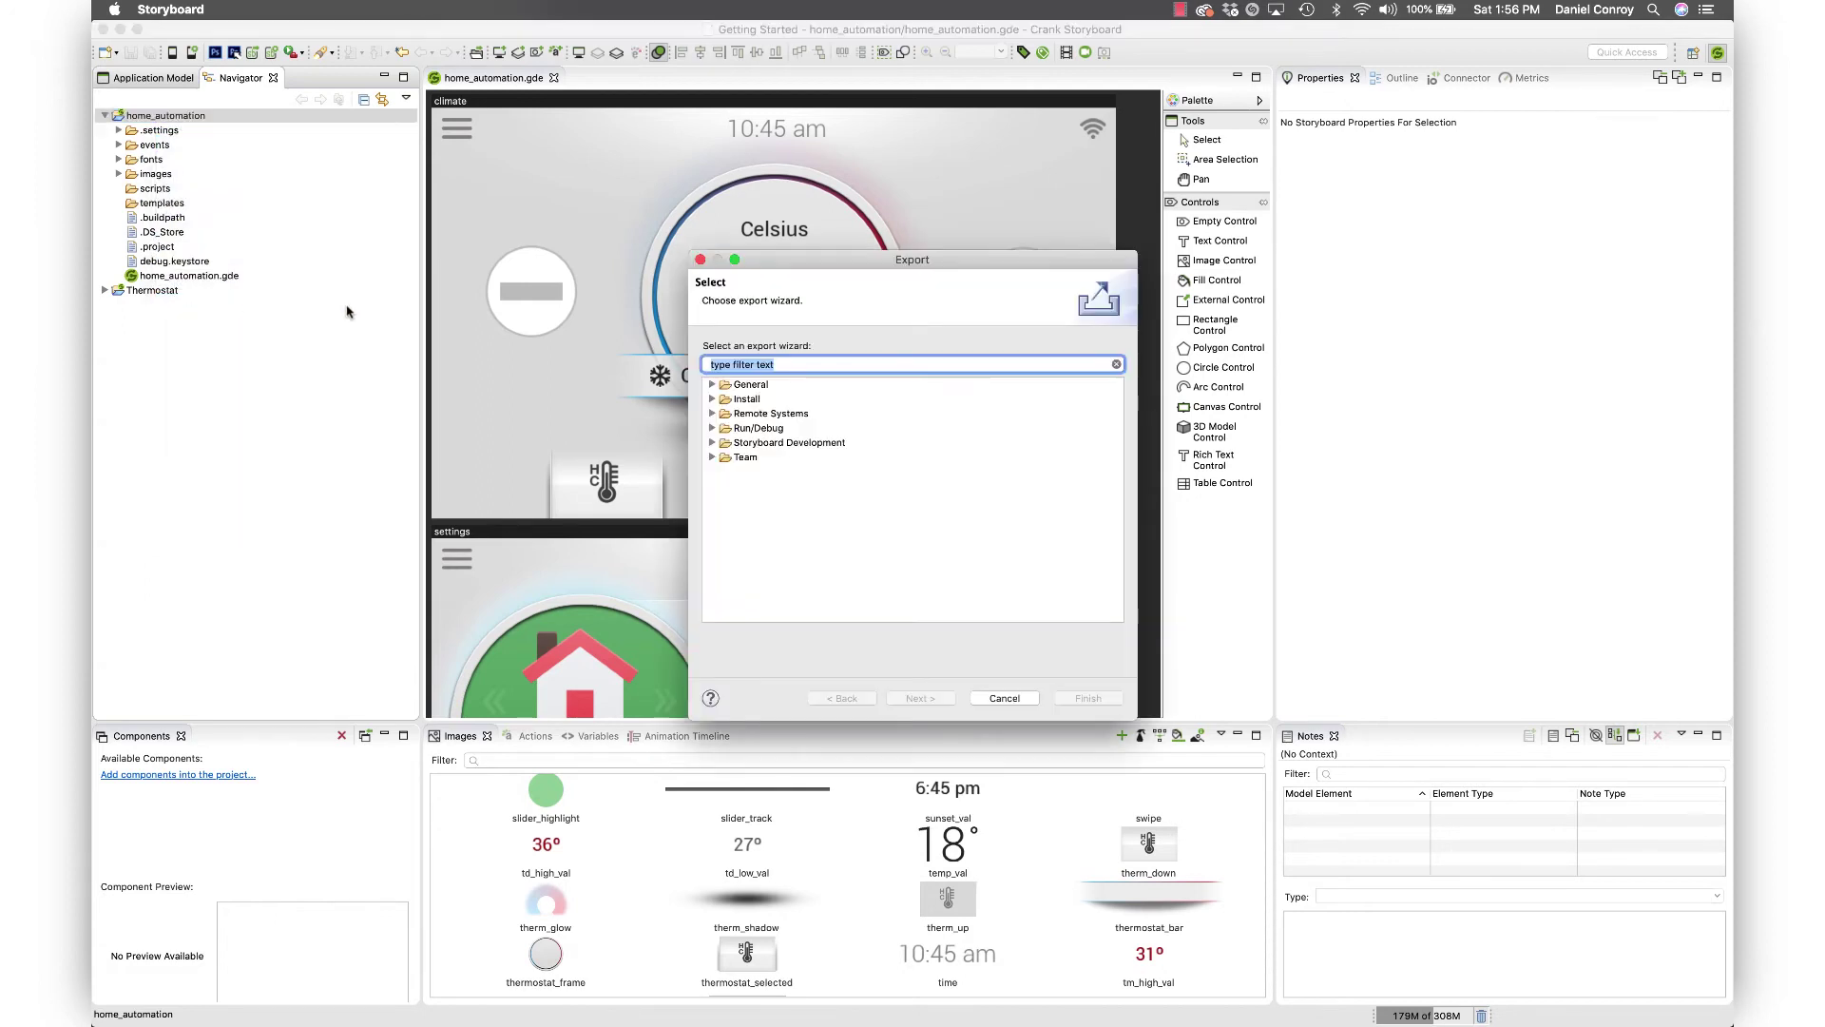
left_click(726, 389)
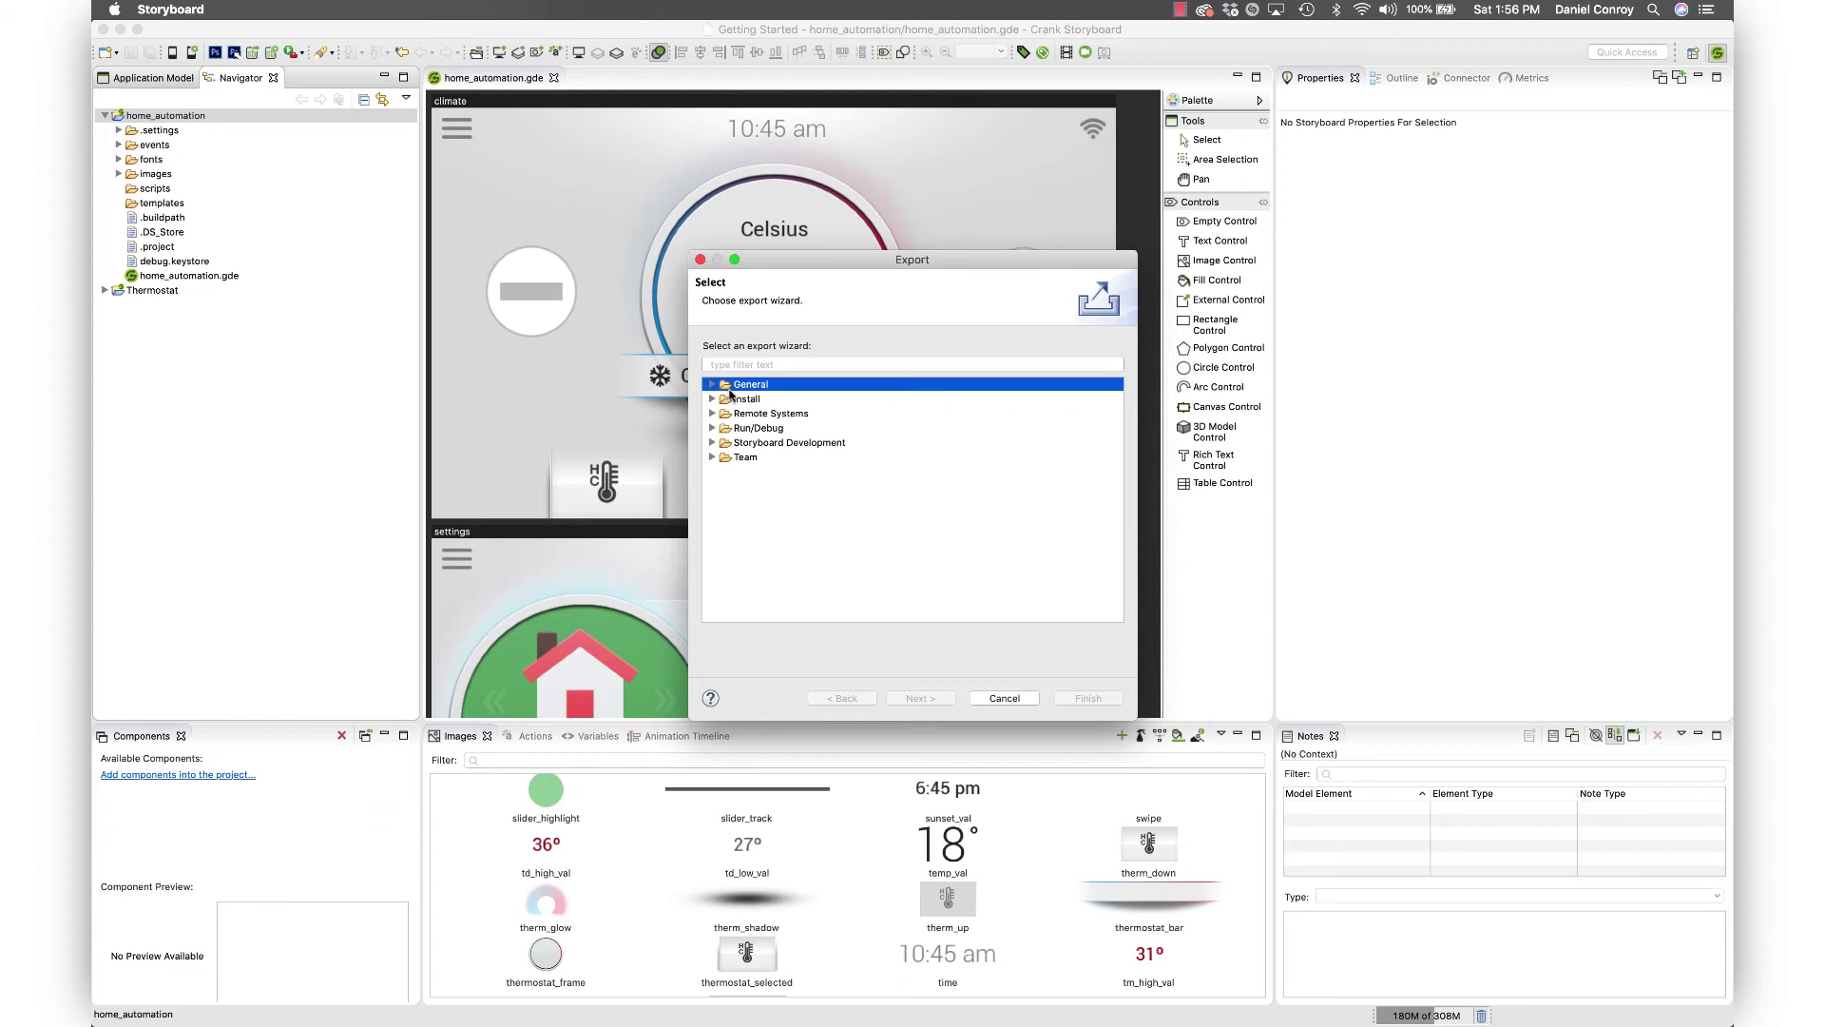
left_click(712, 386)
left_click(779, 400)
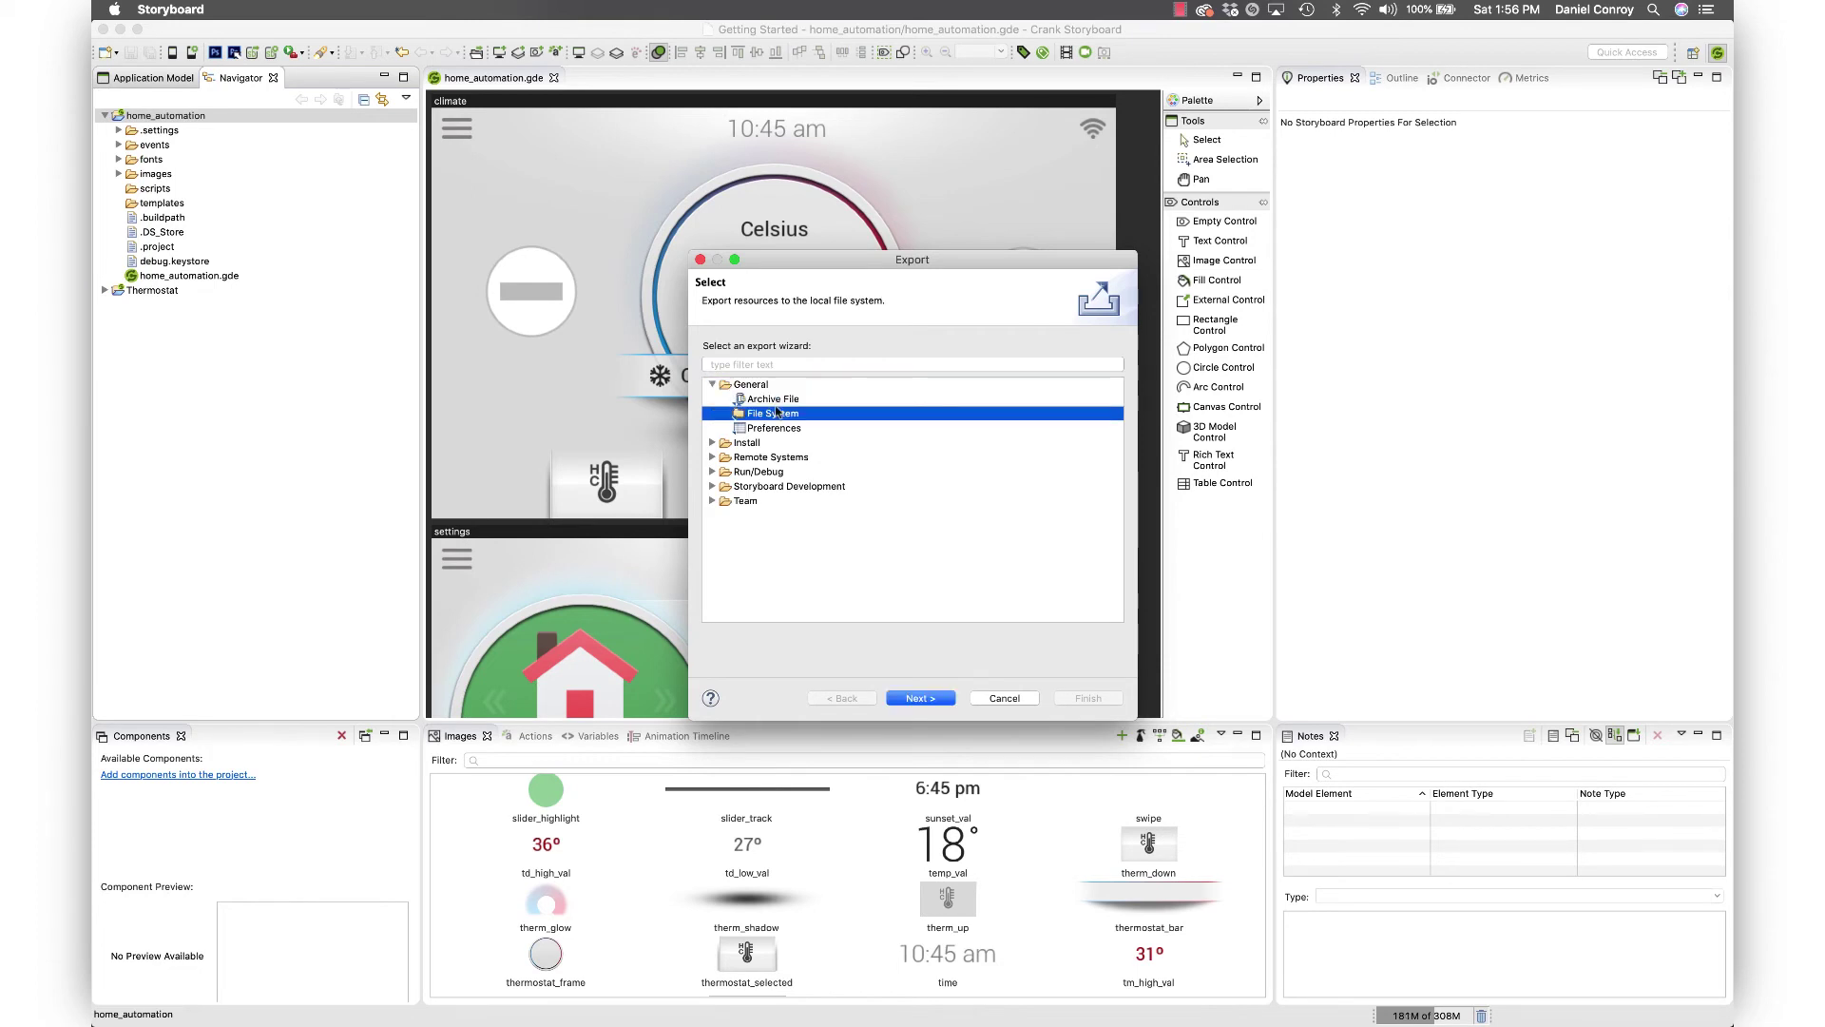
Go to the Archive File settings page and focus the To archive file field
left_click(919, 697)
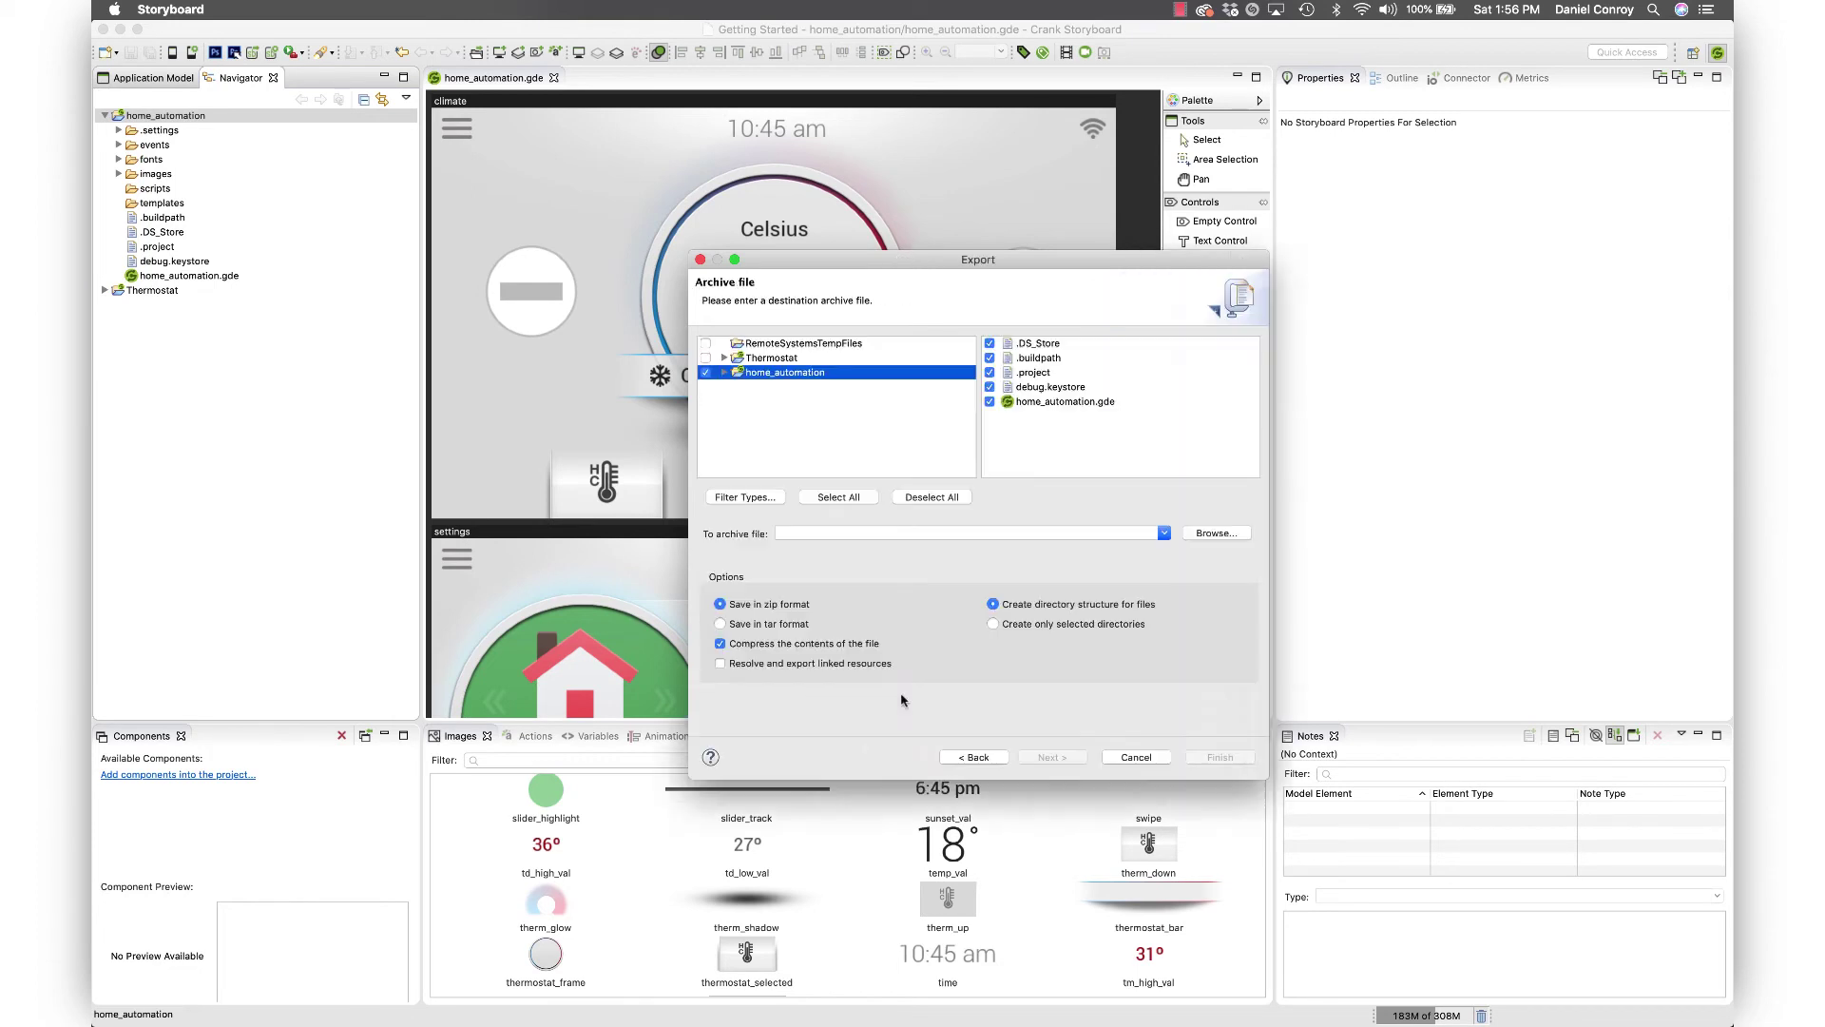
left_click(902, 536)
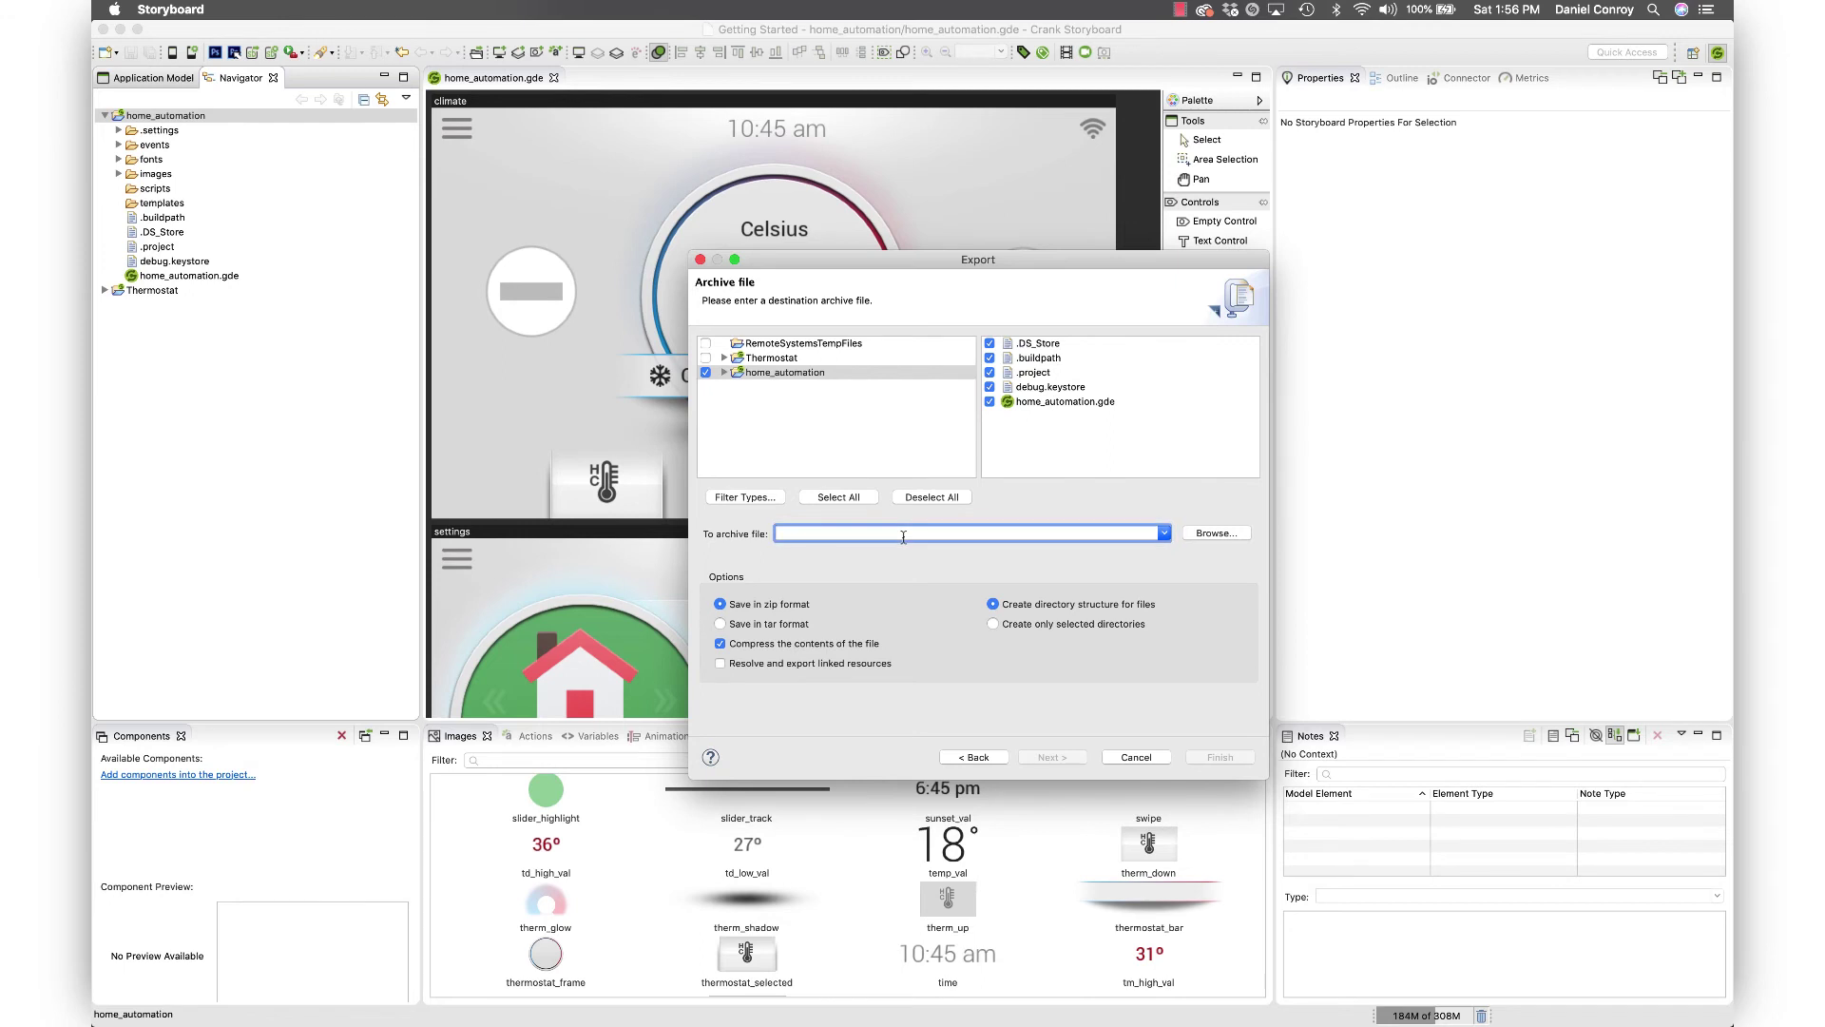
type("home")
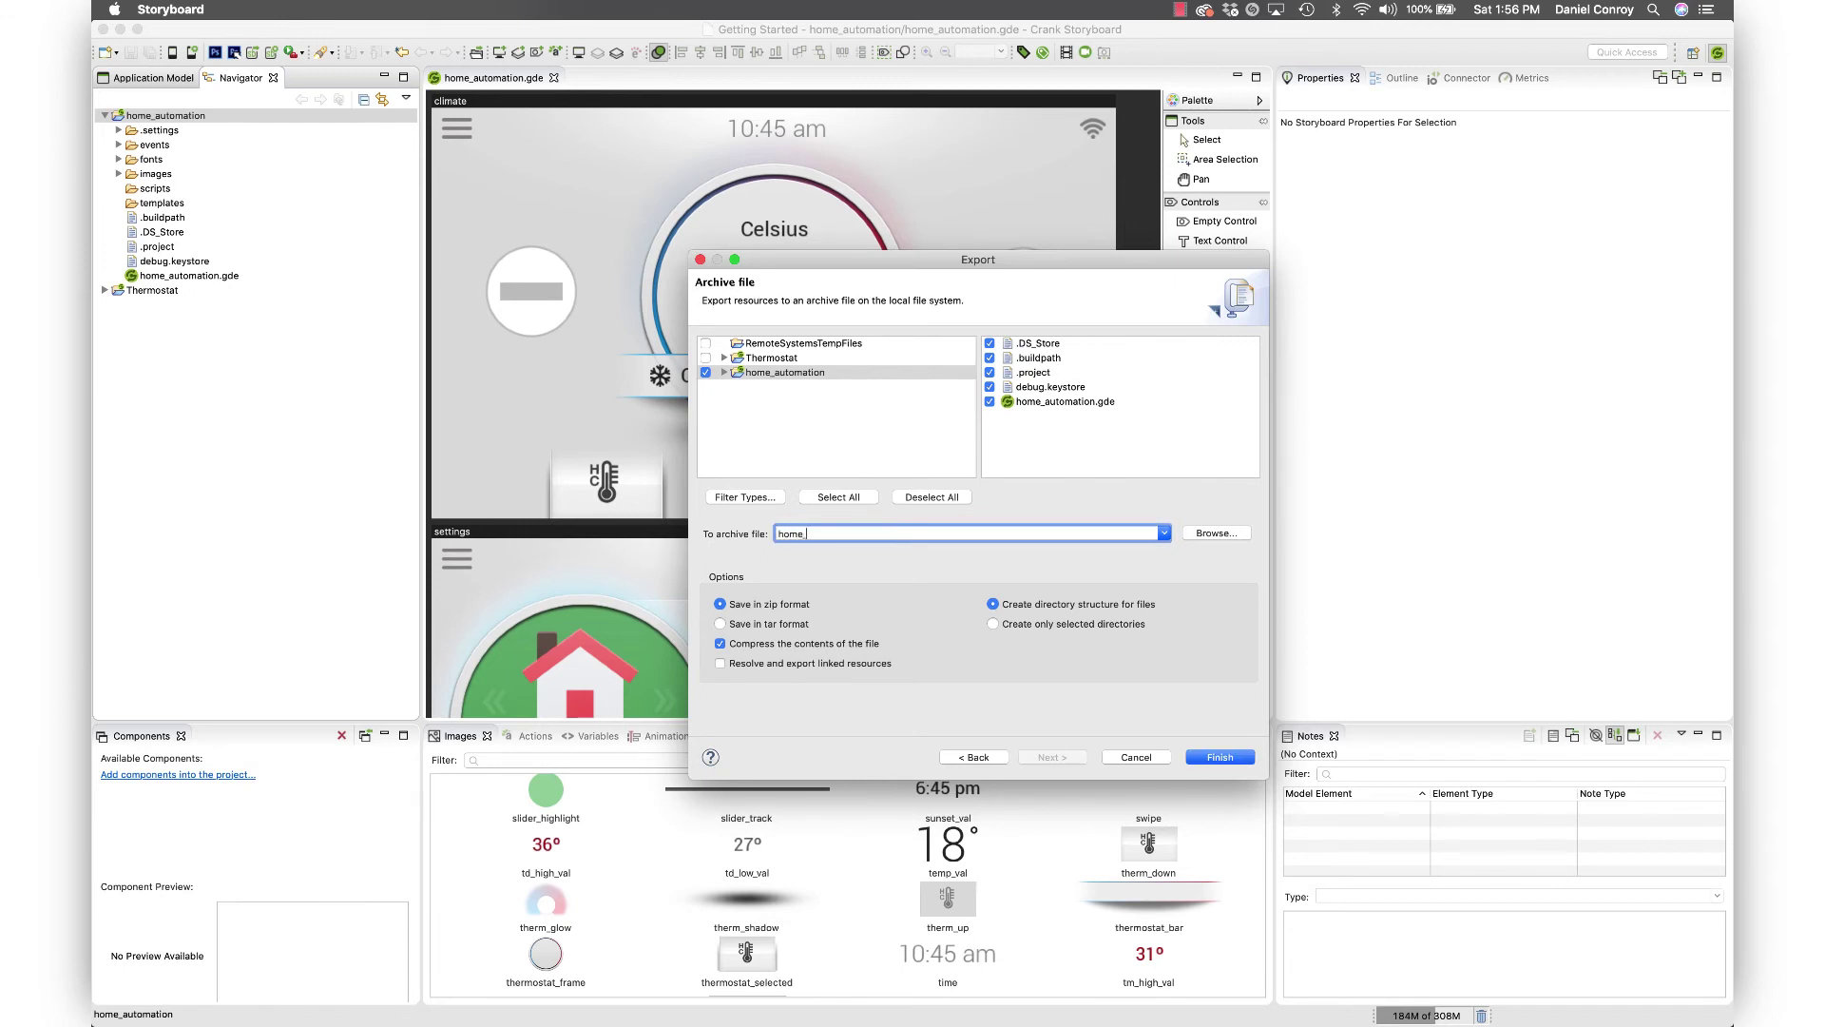
type("au")
type("tomation")
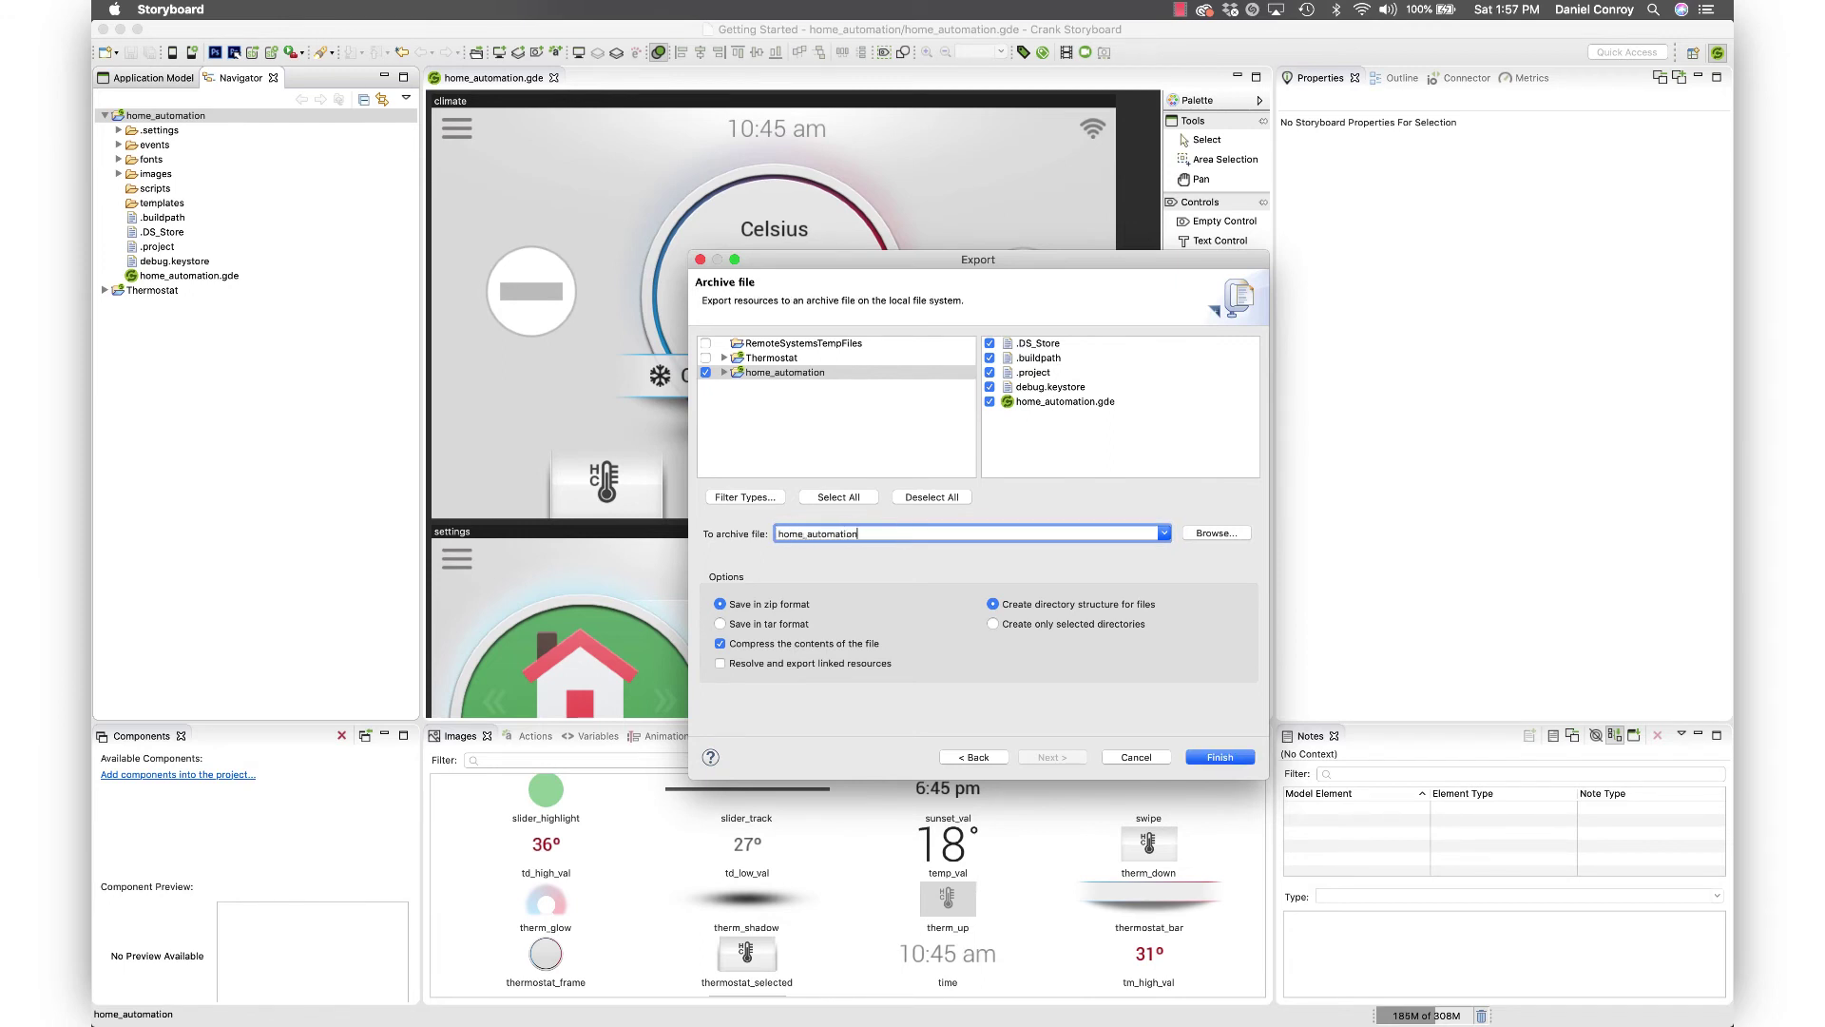